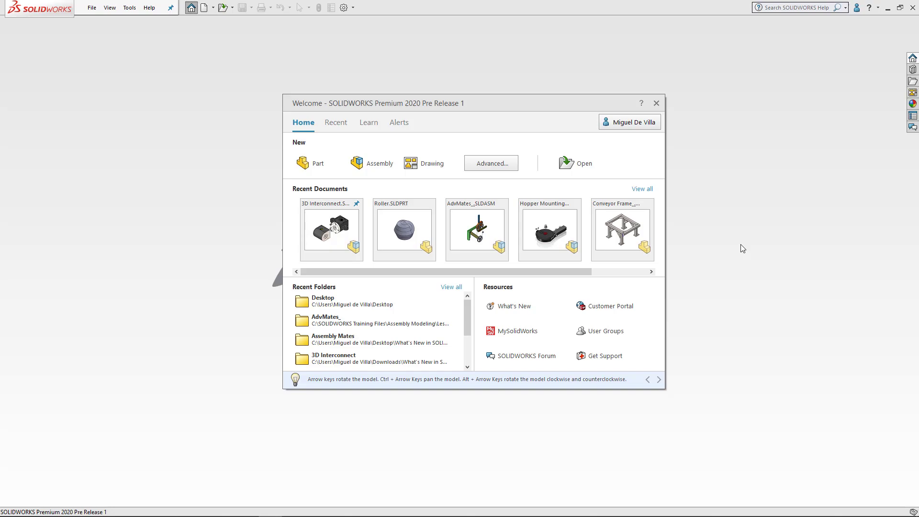
Open the 3D Interconnect assembly from Recent Documents on the Welcome dialog.
{"action": "left_click", "coordinate": [330, 231]}
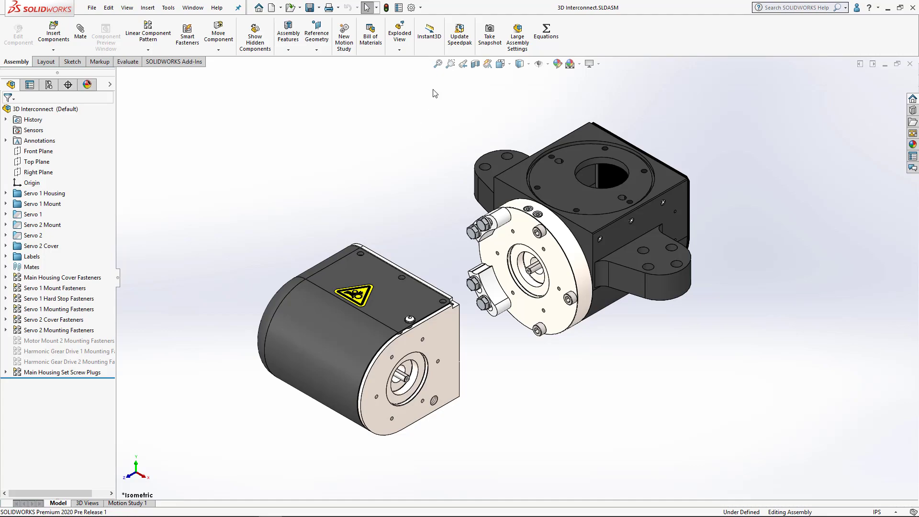
In System Options > External References, turn on 'Force referenced document to save to current major version'.
{"action": "left_click", "coordinate": [411, 7]}
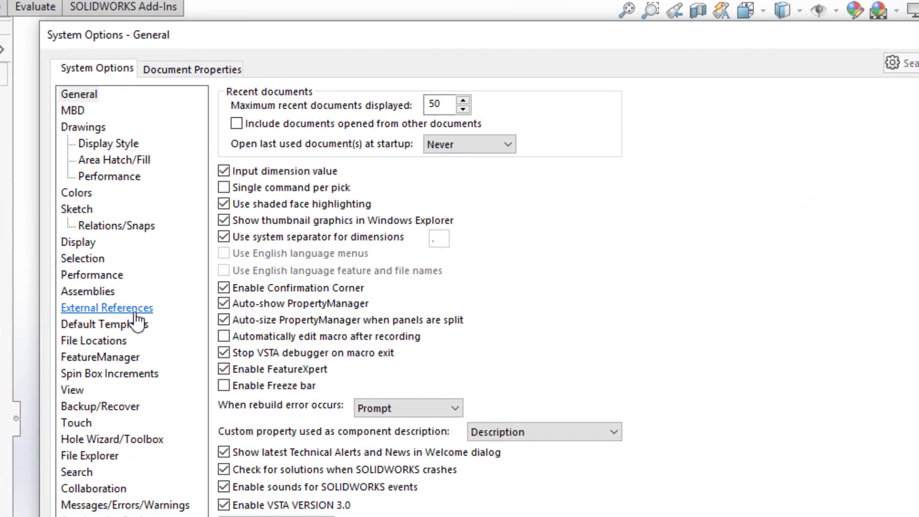
{"action": "left_click", "coordinate": [179, 222]}
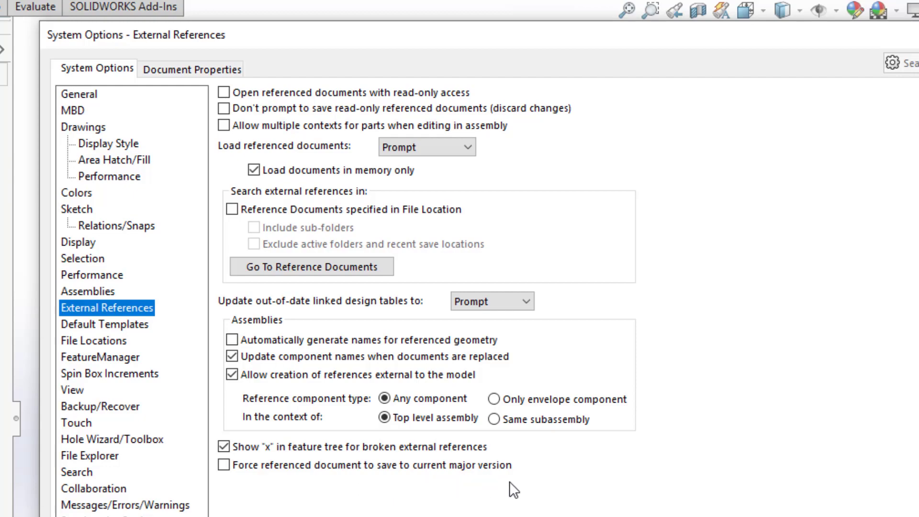
{"action": "left_click", "coordinate": [224, 465]}
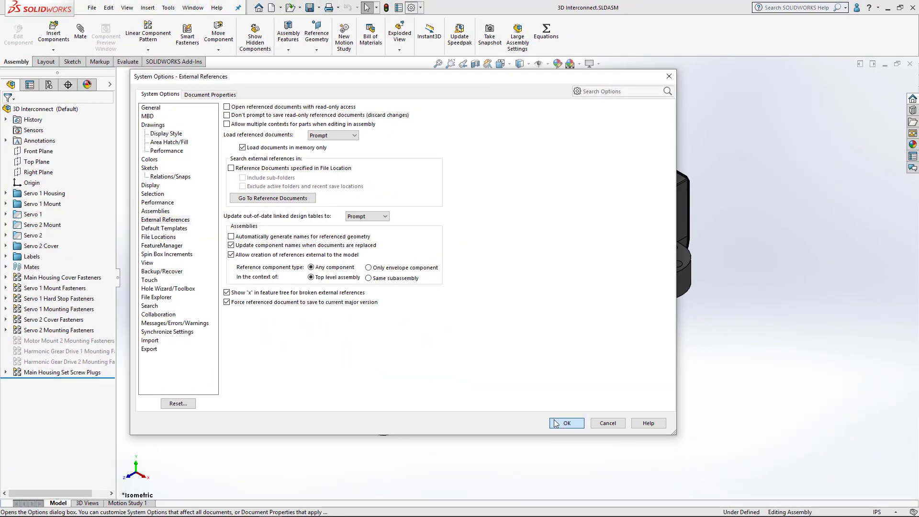
{"action": "left_click", "coordinate": [551, 419]}
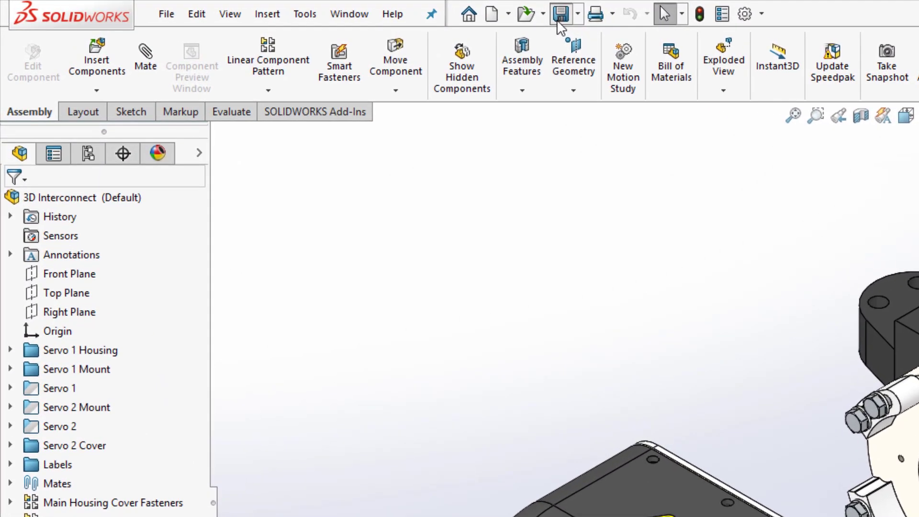
{"action": "left_click", "coordinate": [310, 7]}
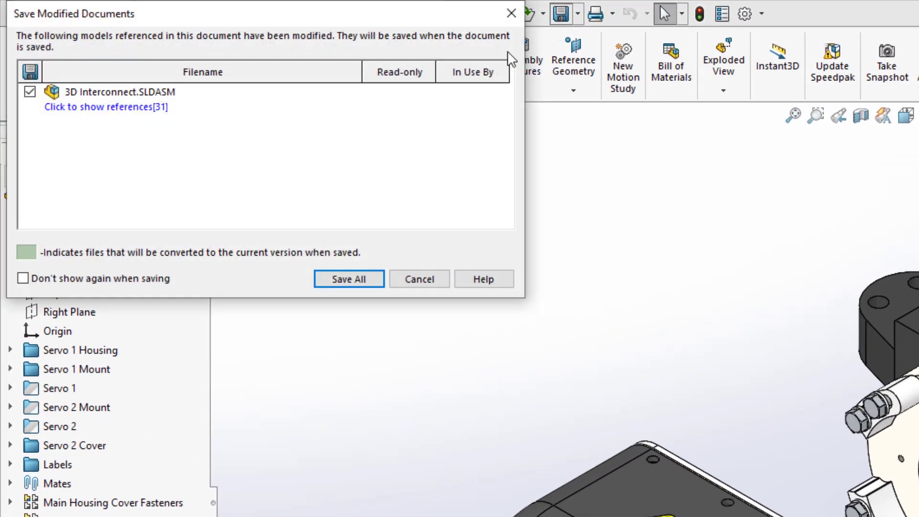
{"action": "left_click", "coordinate": [135, 107]}
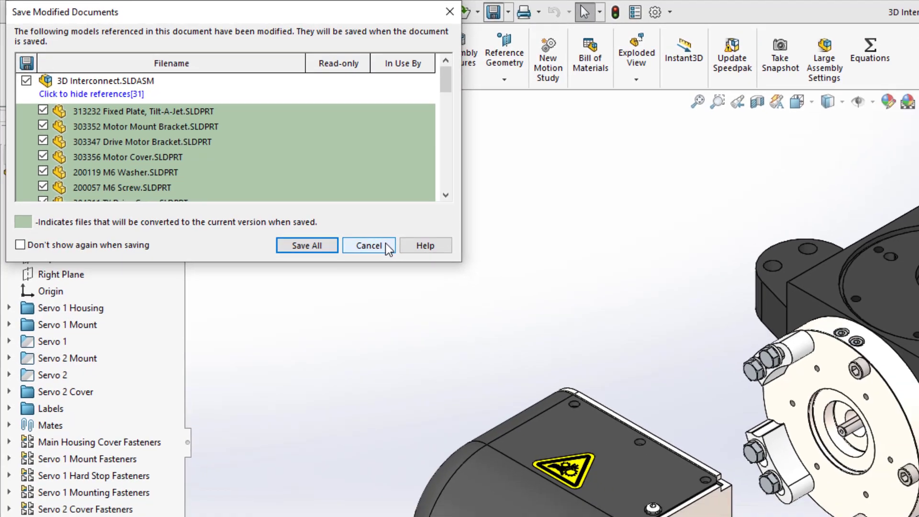
Cancel the save, then turn off 'Force referenced document to save to current major version' in External References.
{"action": "left_click", "coordinate": [419, 279]}
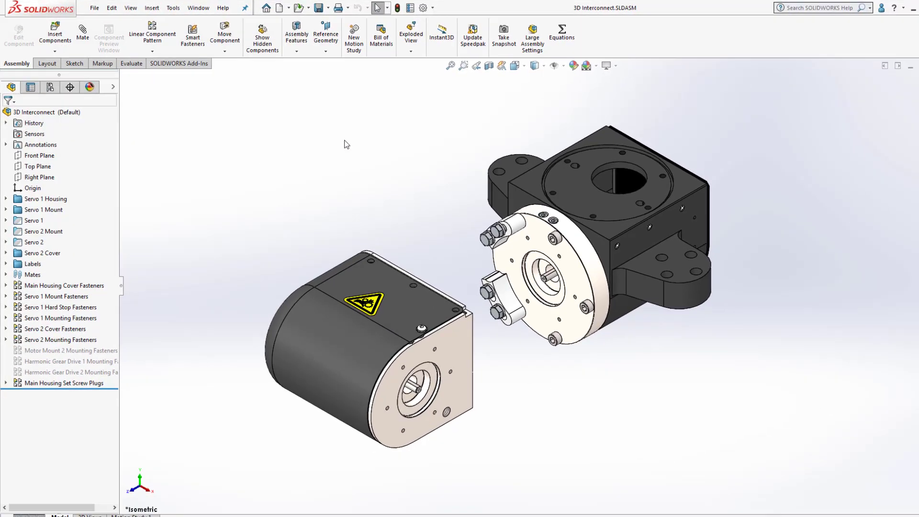
{"action": "left_click", "coordinate": [423, 7]}
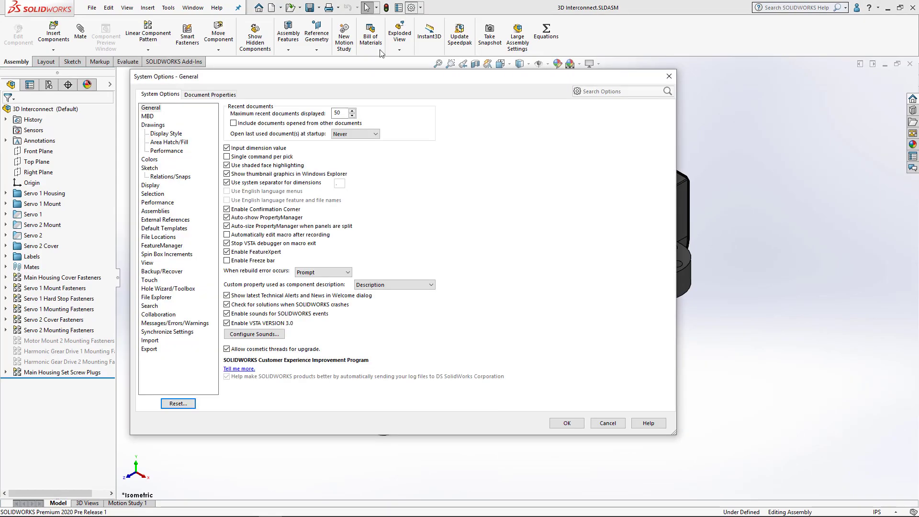
{"action": "left_click", "coordinate": [165, 219]}
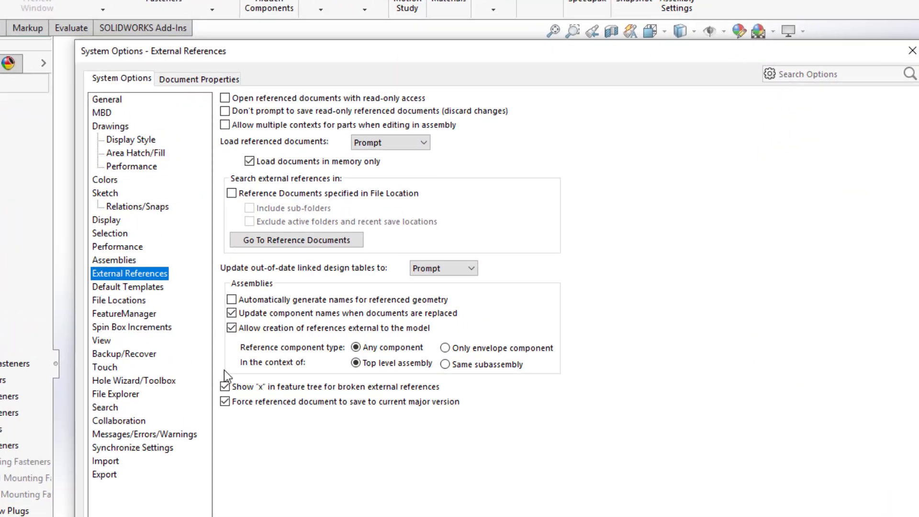
{"action": "left_click", "coordinate": [224, 401]}
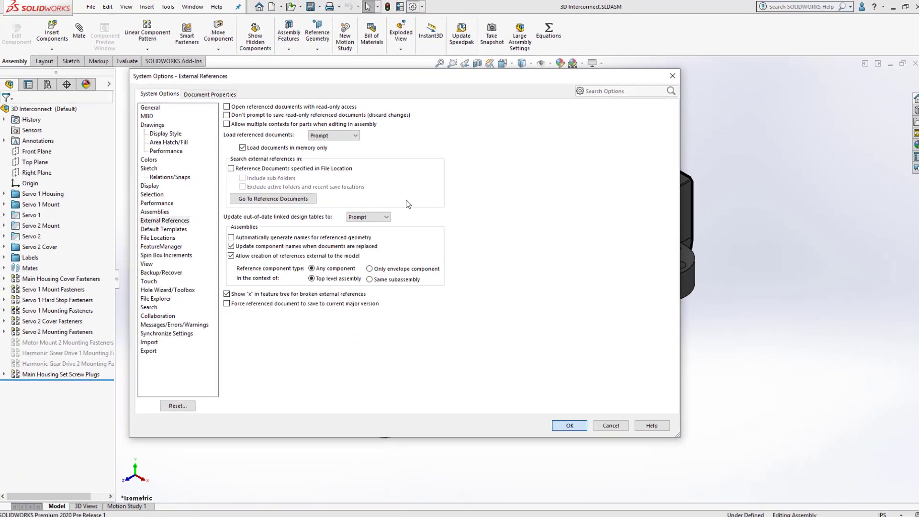
{"action": "left_click", "coordinate": [568, 424]}
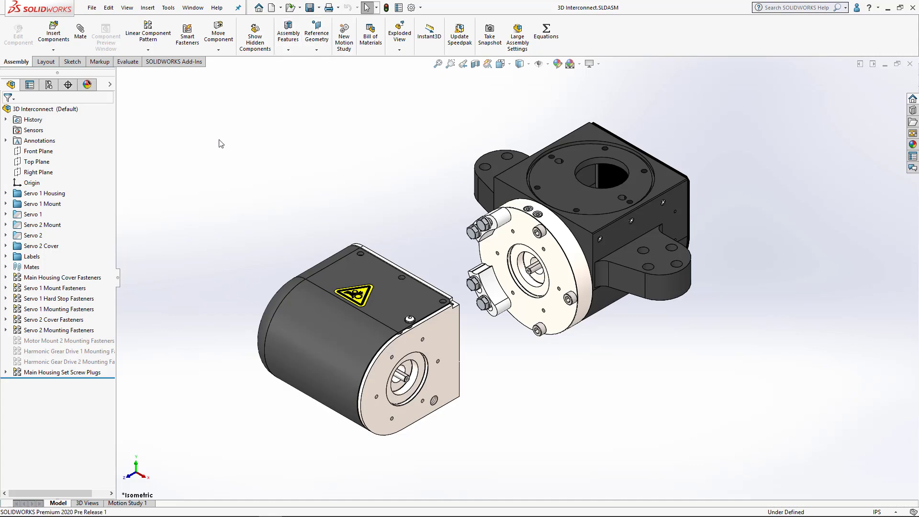
Drag the Servo 2 motor cover toward the housing, then rebuild and save 3D Interconnect.SLDASM.
{"action": "left_click", "coordinate": [347, 271]}
{"action": "left_click_drag", "start_coordinate": [362, 269], "coordinate": [397, 248]}
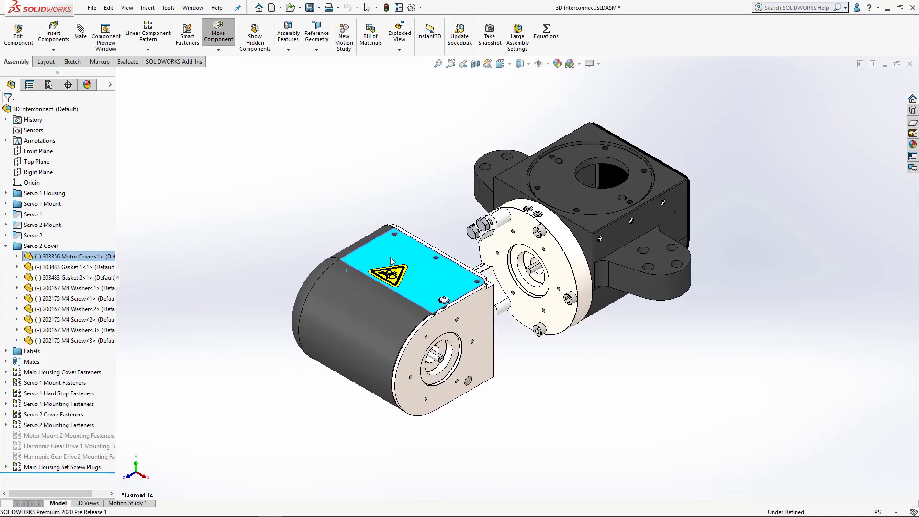
{"action": "left_click", "coordinate": [411, 135]}
{"action": "left_click", "coordinate": [310, 7]}
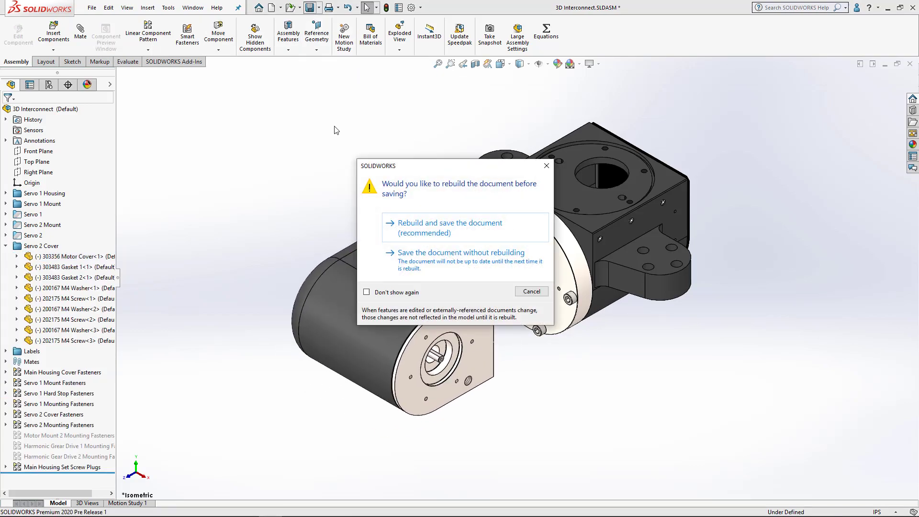
{"action": "left_click", "coordinate": [397, 223]}
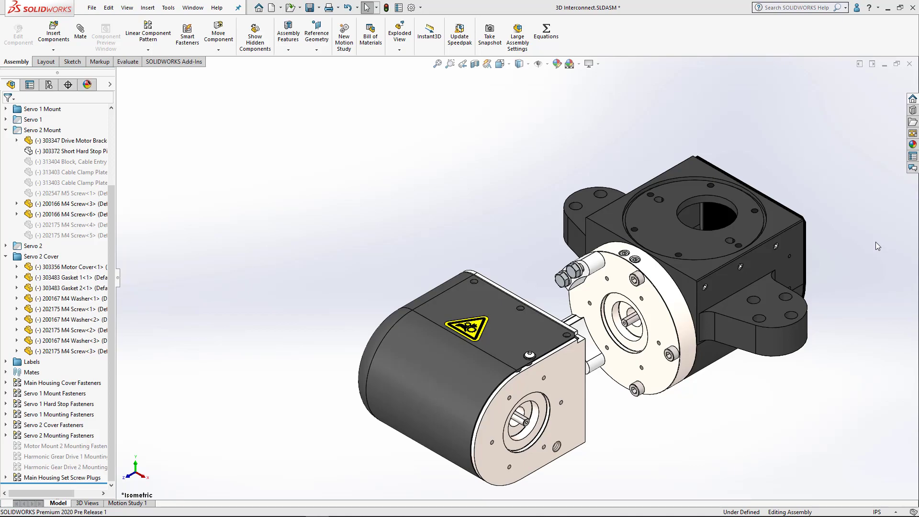
Drag 202566 Harmonic Gear Drive Housing.STEP from the 3D Interconnect folder into the assembly.
{"action": "key", "text": "alt+Tab"}
{"action": "key", "text": "alt+Tab"}
{"action": "key", "text": "alt+Tab"}
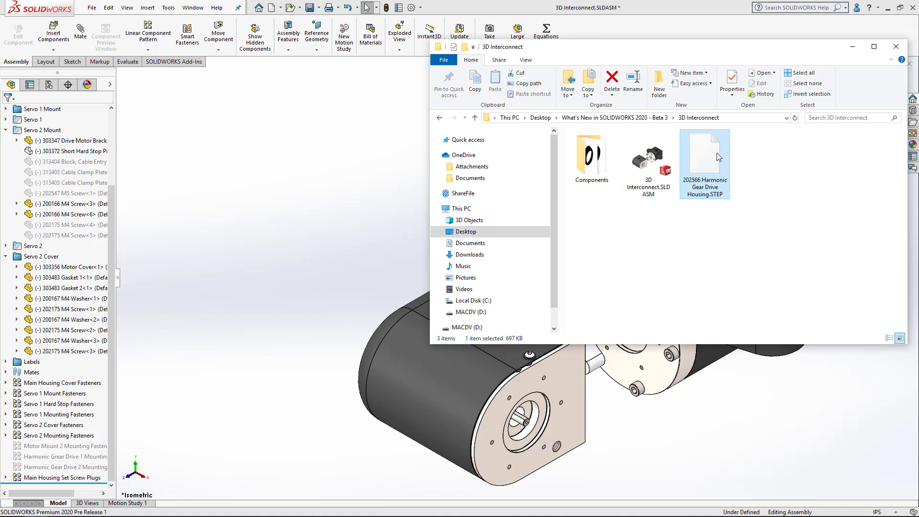
{"action": "left_click_drag", "start_coordinate": [717, 154], "coordinate": [349, 236]}
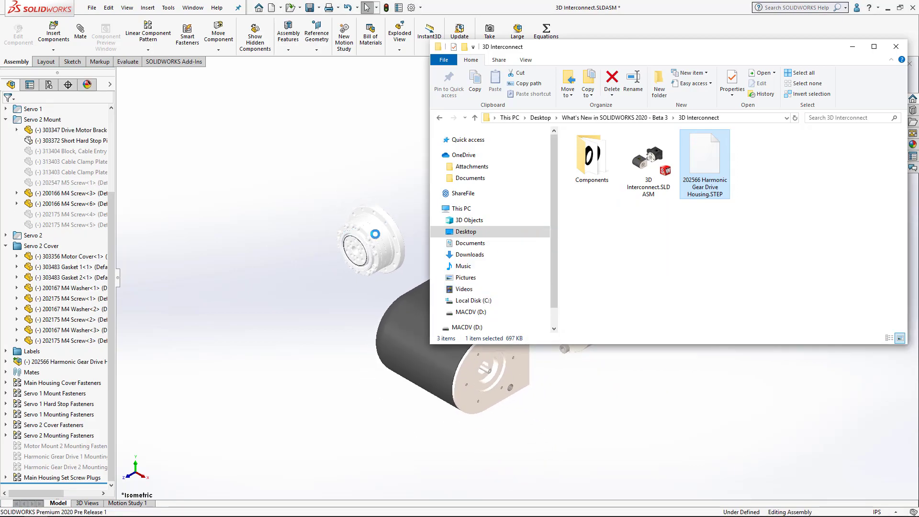
{"action": "left_click", "coordinate": [406, 216]}
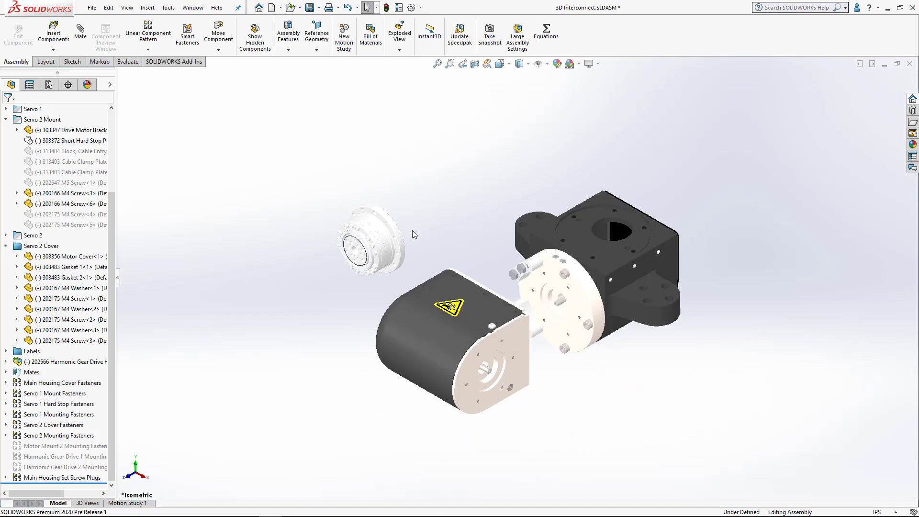
Switch to Shaded With Edges and mate the gear drive's flange face to the motor opening's circular edge.
{"action": "left_click", "coordinate": [521, 66]}
{"action": "left_click", "coordinate": [520, 78]}
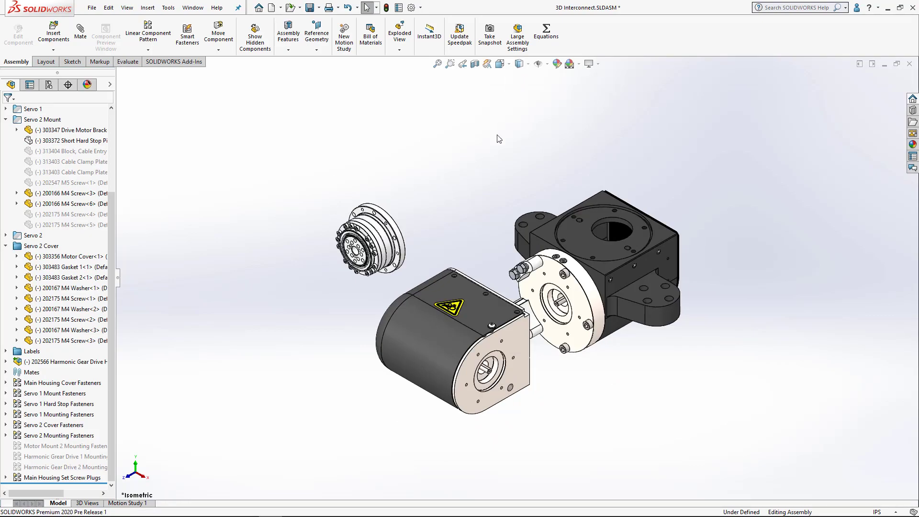
{"action": "left_click", "coordinate": [402, 240]}
{"action": "right_click_drag", "start_coordinate": [375, 236], "coordinate": [378, 281]}
{"action": "scroll", "coordinate": [406, 282], "scroll_direction": "down", "scroll_amount": 3}
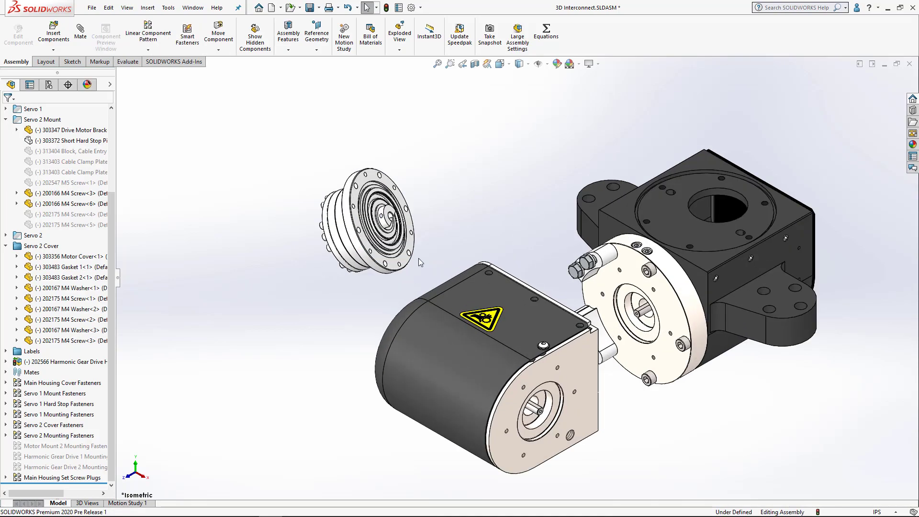
{"action": "left_click", "coordinate": [413, 248]}
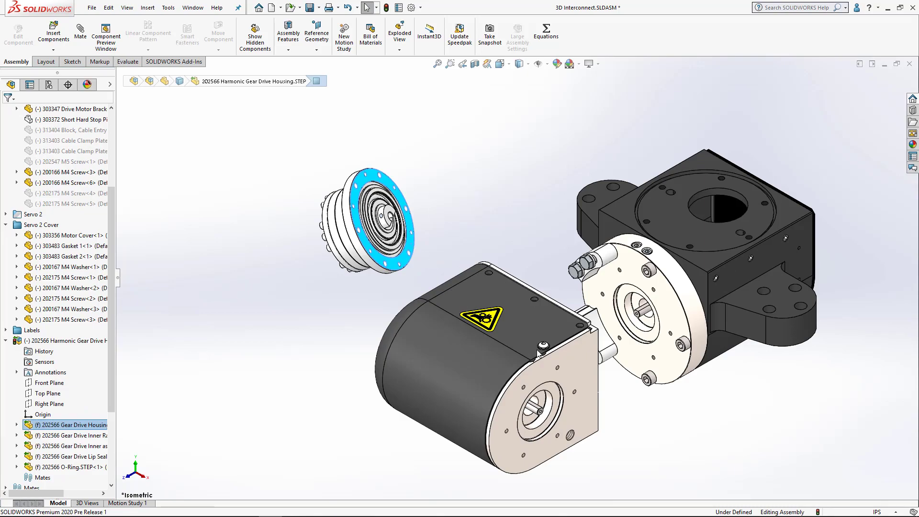
{"action": "left_click", "coordinate": [565, 388]}
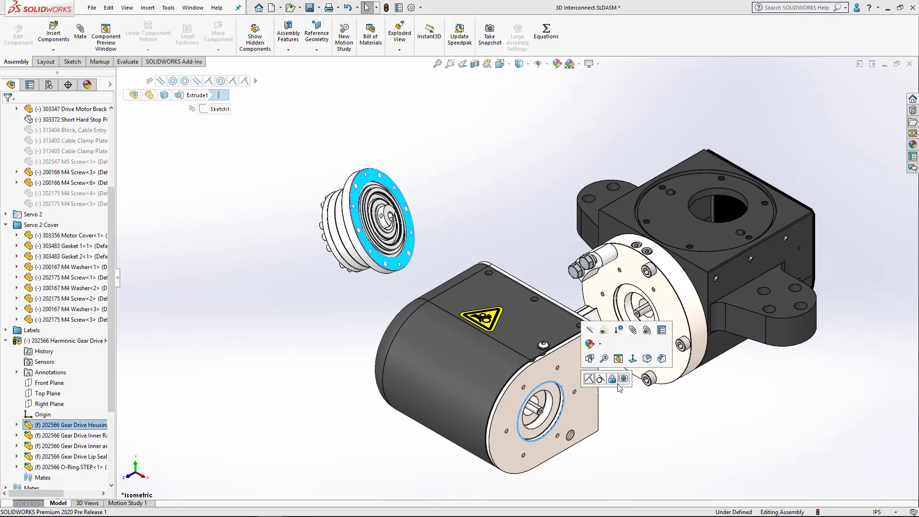
{"action": "left_click", "coordinate": [624, 379]}
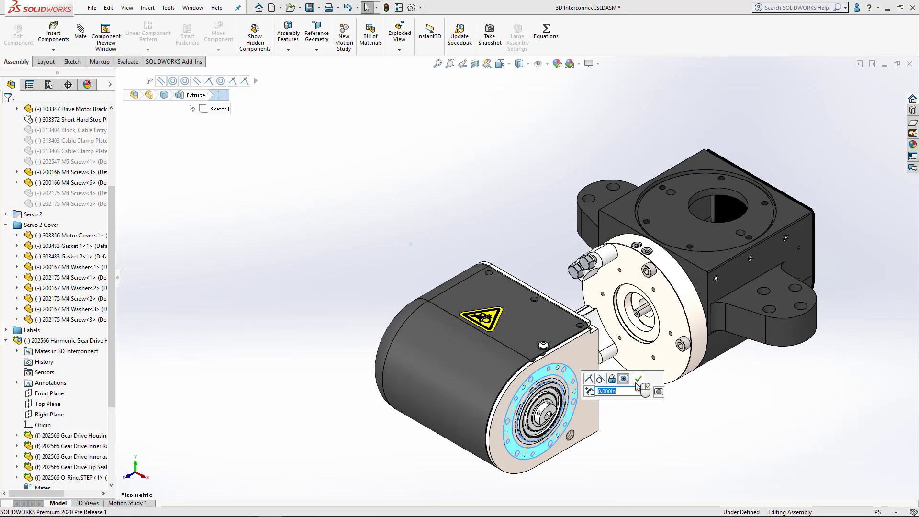
{"action": "left_click", "coordinate": [640, 380]}
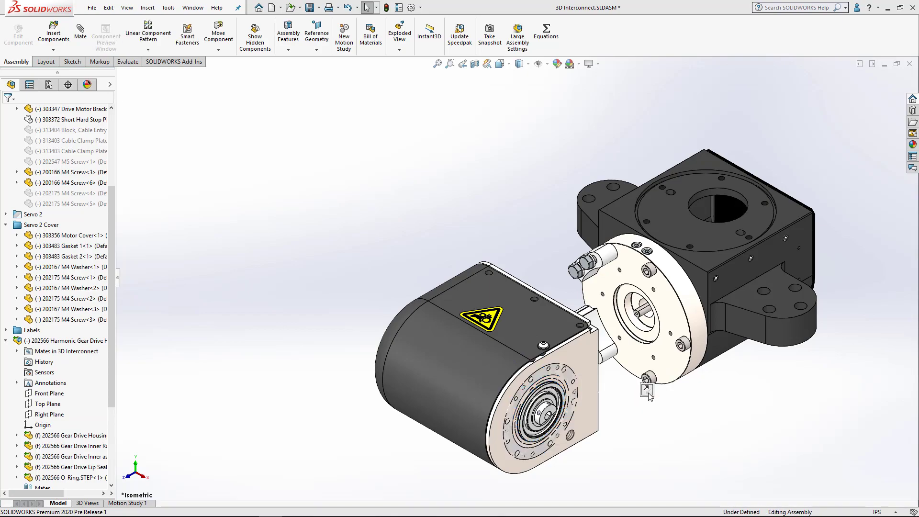